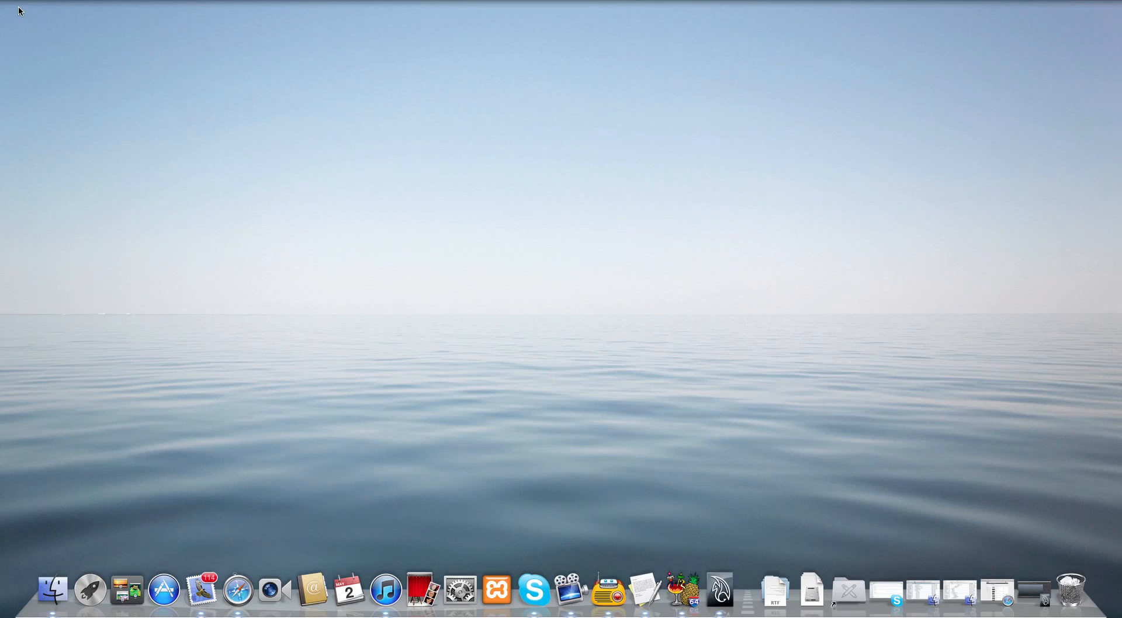
# - Switch to Autodesk Maya and turn on the Smooth Wireframe display for the perspective view
pyautogui.click(720, 590)
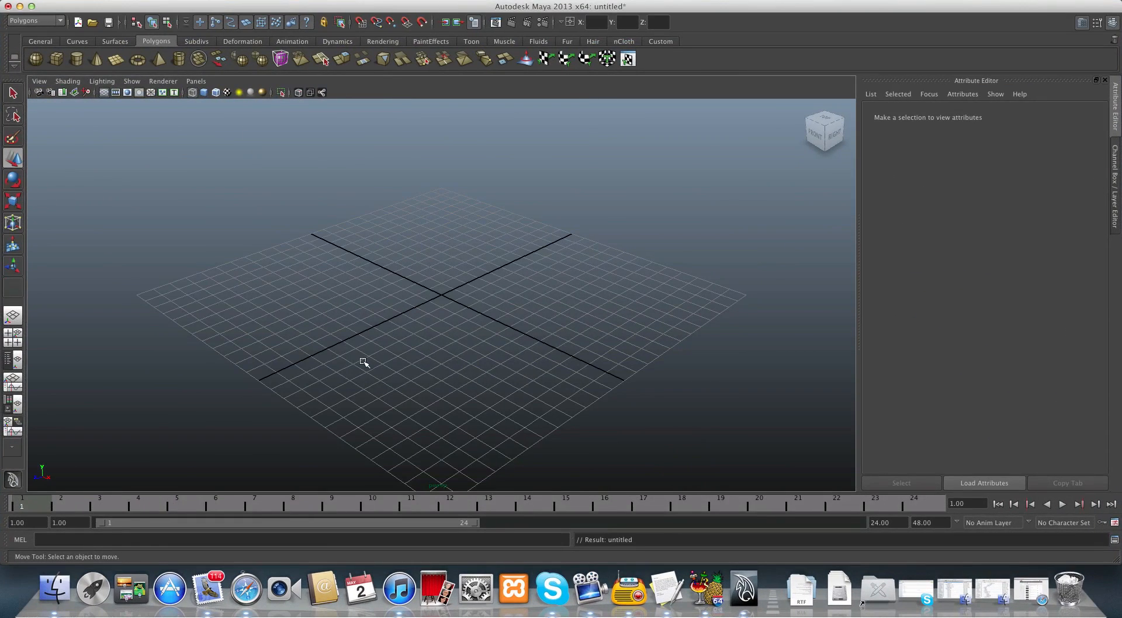
pyautogui.moveTo(362, 377)
pyautogui.keyDown('alt'); pyautogui.mouseDown()
pyautogui.moveTo(396, 371)
pyautogui.moveTo(380, 400)
pyautogui.moveTo(431, 411)
pyautogui.mouseUp(); pyautogui.keyUp('alt')
pyautogui.click(59, 82)
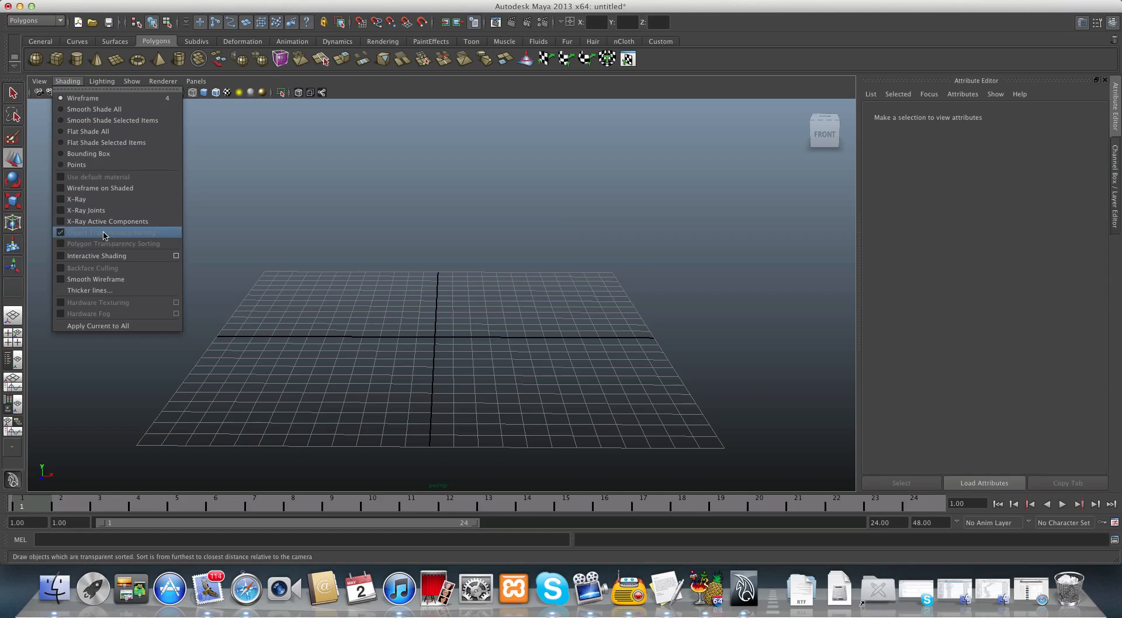
pyautogui.click(108, 280)
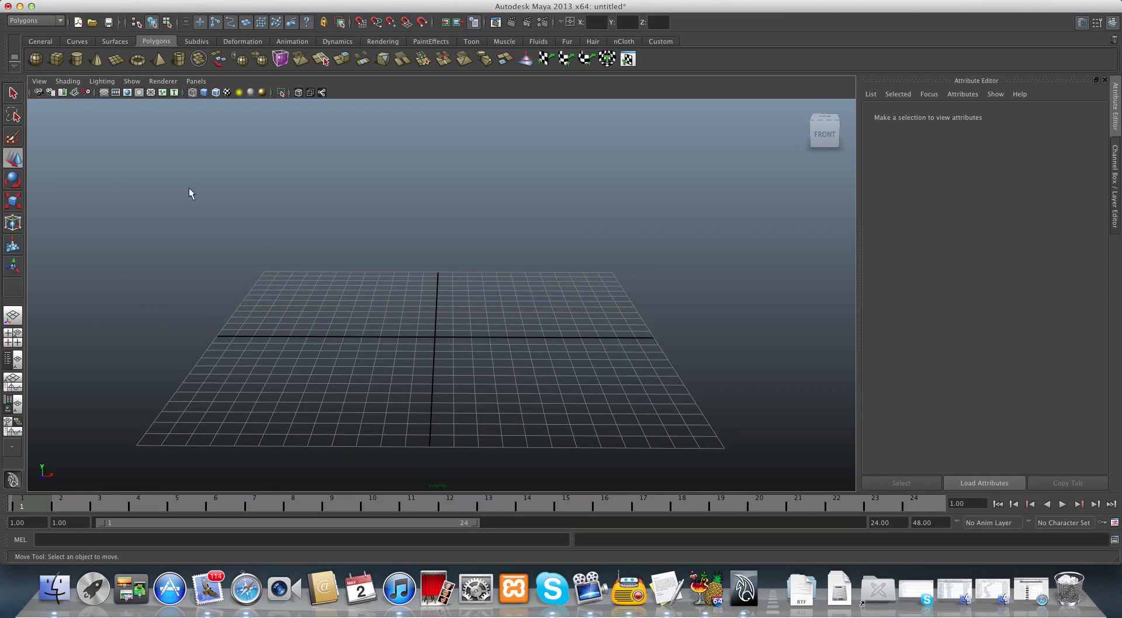
# - Create a polygon plane at the origin and scale it uniformly to about 28.6 as the ground
pyautogui.click(119, 59)
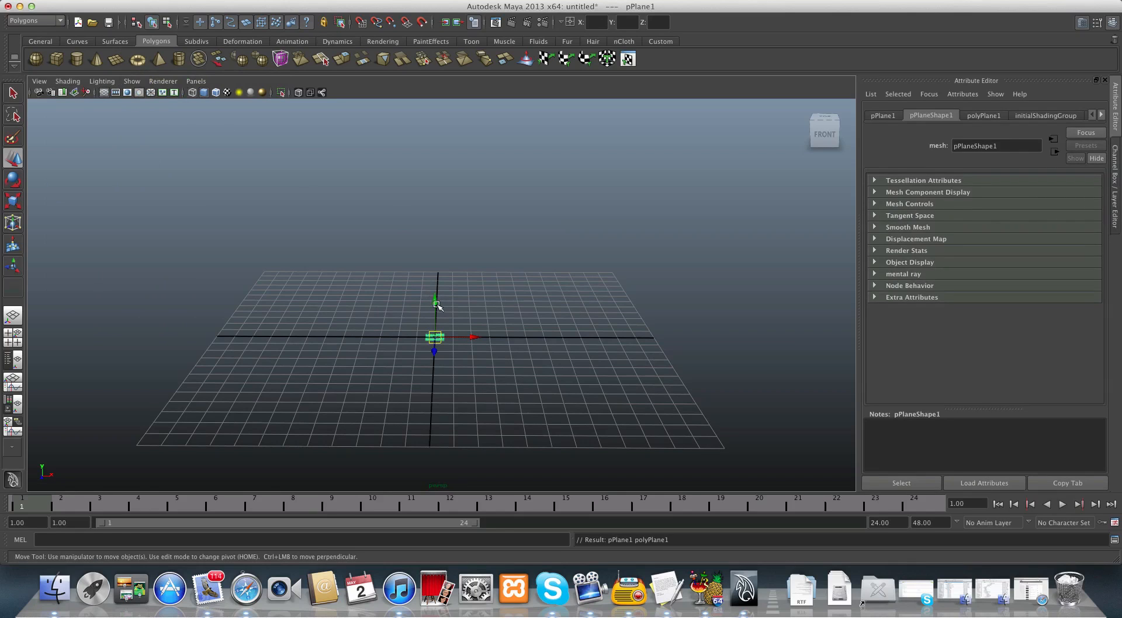
pyautogui.press('r')
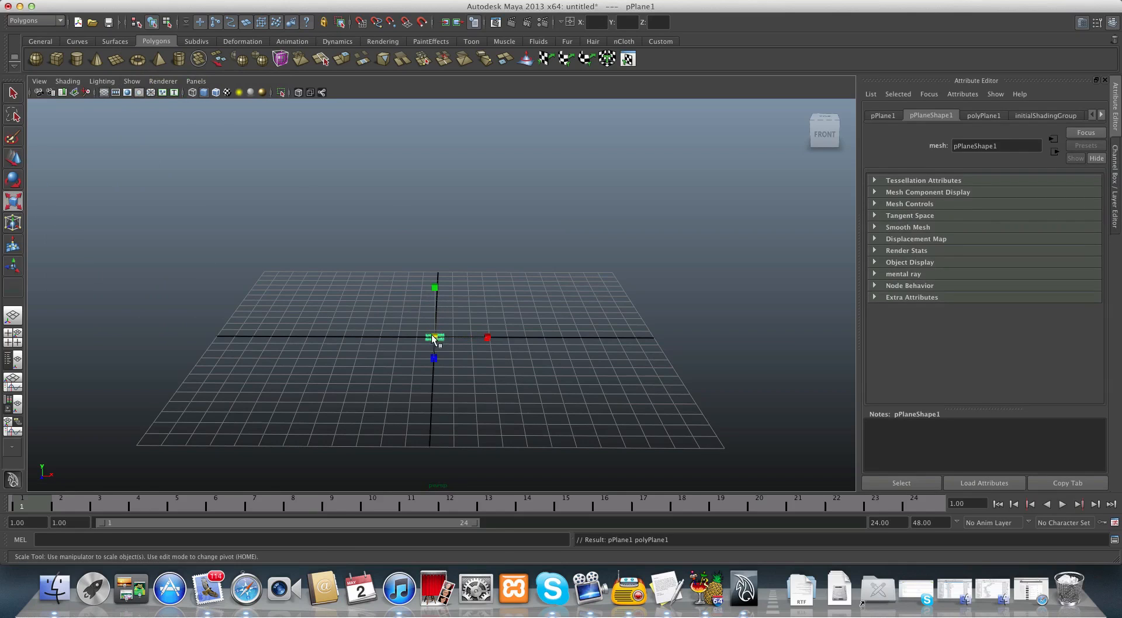
pyautogui.moveTo(435, 338); pyautogui.dragTo(789, 373)
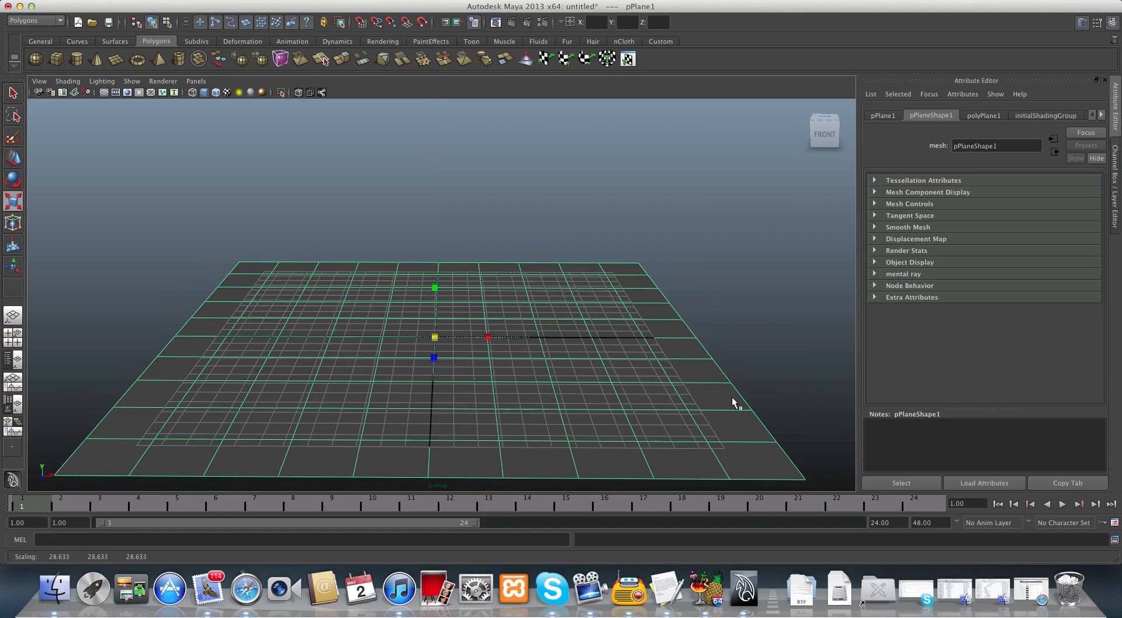
# - Create a polygon sphere and raise it until it rests on top of the ground plane
pyautogui.keyDown('alt'); pyautogui.moveTo(734, 401); pyautogui.dragTo(688, 445); pyautogui.keyUp('alt')
pyautogui.click(35, 58)
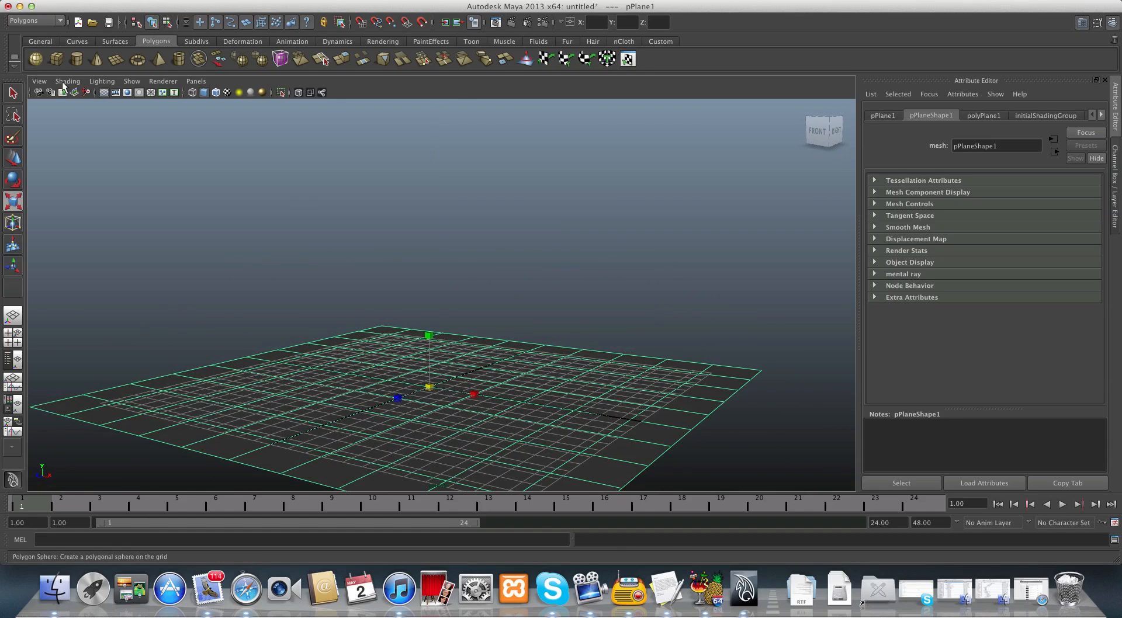
pyautogui.press('w')
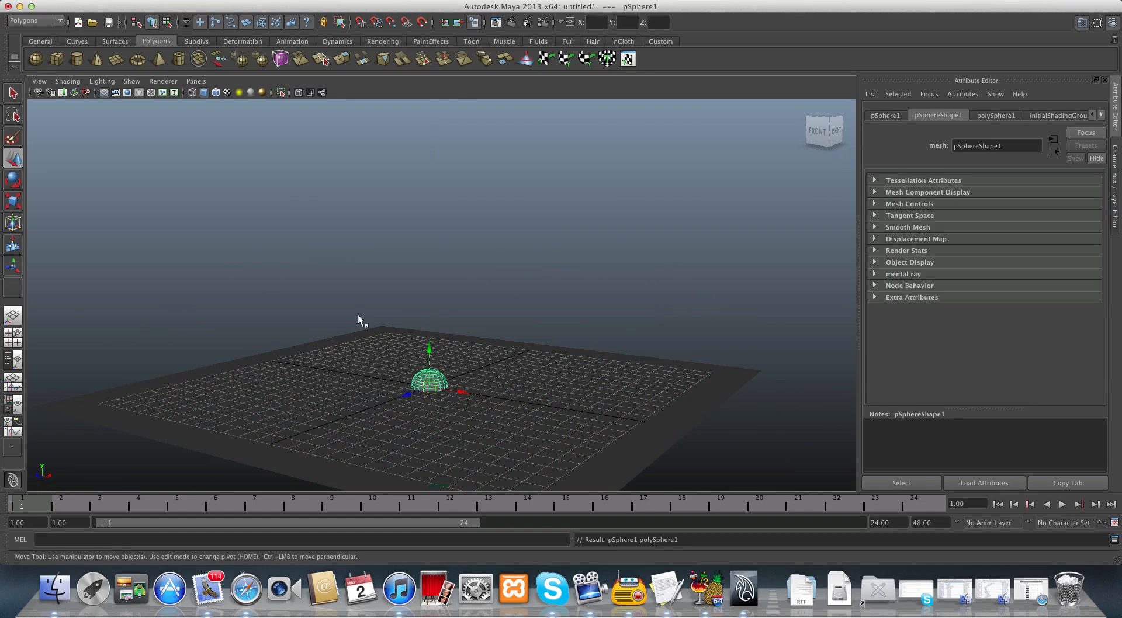
pyautogui.moveTo(430, 351); pyautogui.dragTo(406, 380)
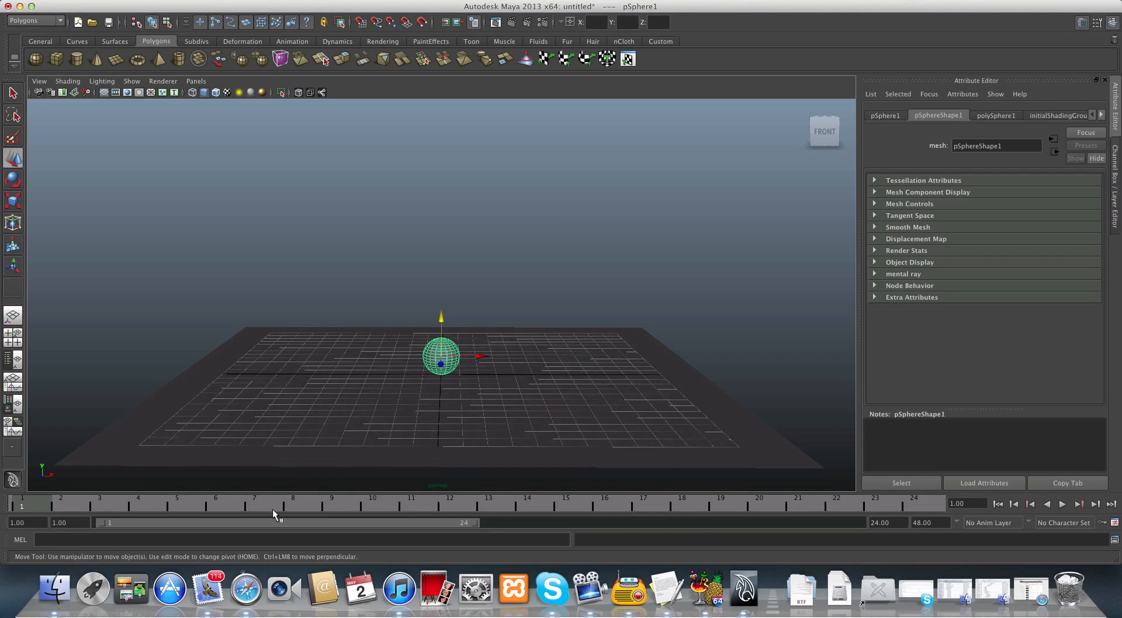
# - Set the end time of the playback range to frame 100
pyautogui.doubleClick(892, 522)
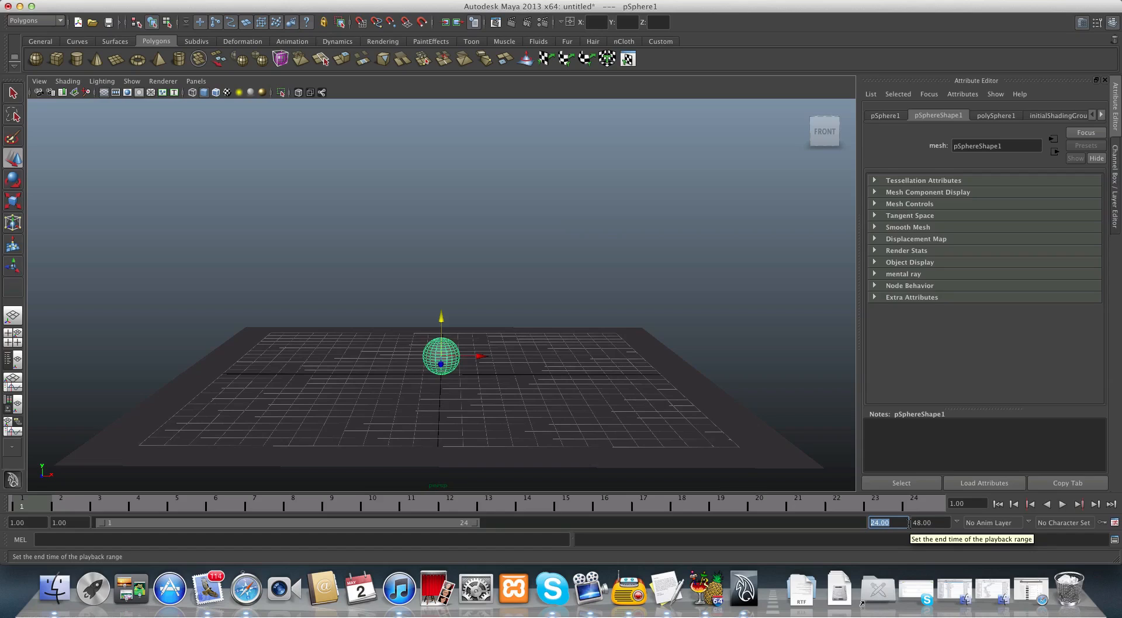
pyautogui.write('10')
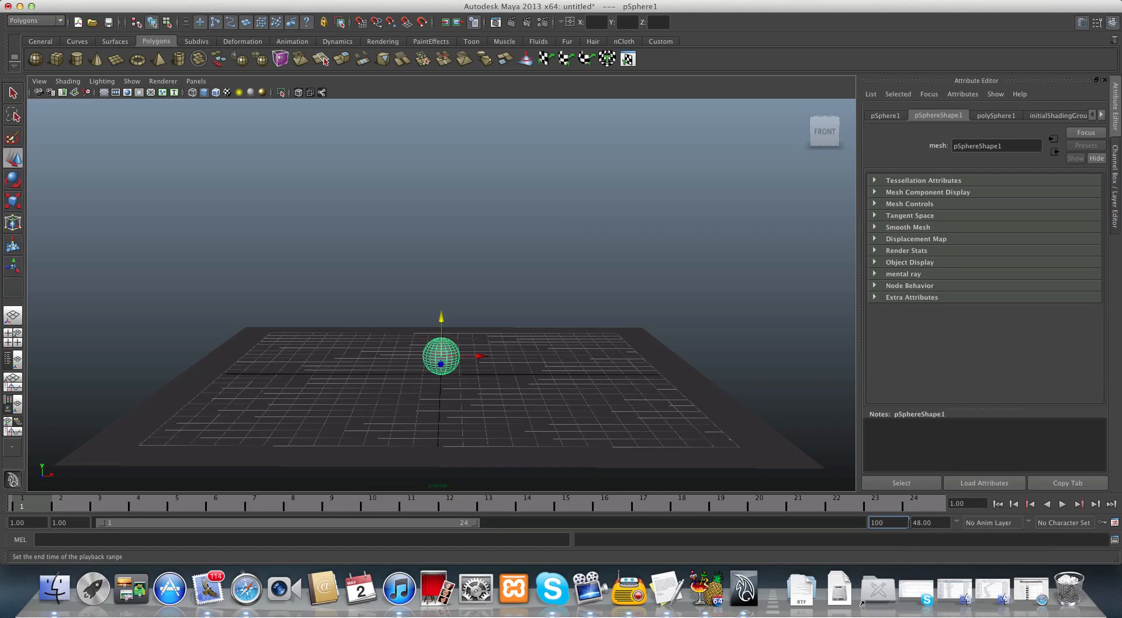
pyautogui.write('0')
pyautogui.press('Return')
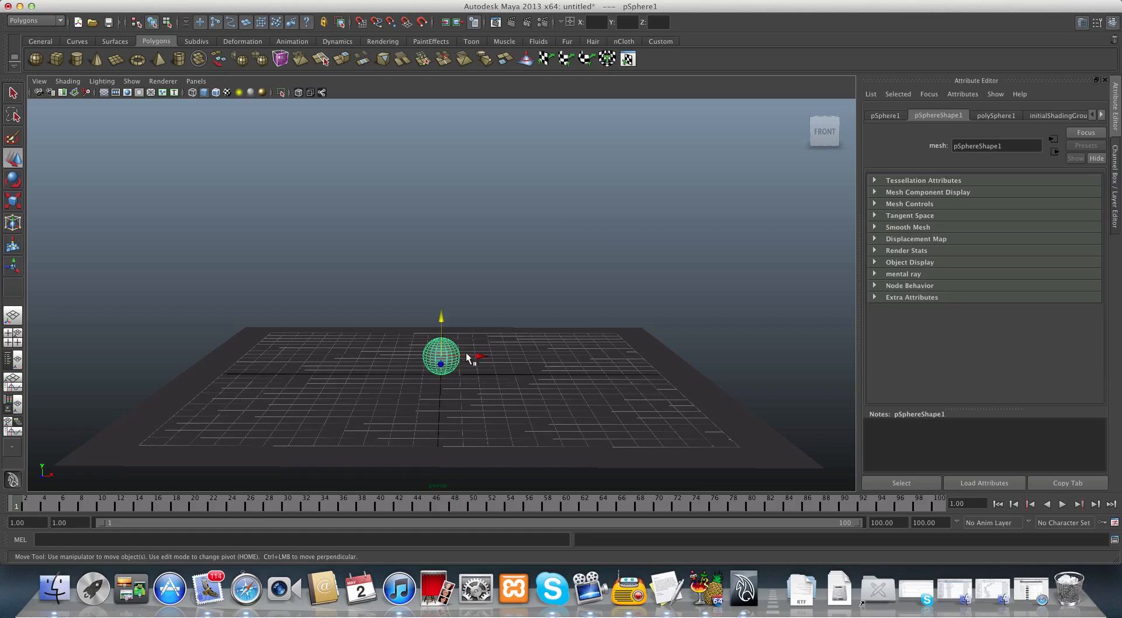
# - Move the sphere along the X axis to the left edge of the ground plane
pyautogui.moveTo(479, 357); pyautogui.dragTo(259, 353)
pyautogui.keyDown('alt'); pyautogui.moveTo(280, 391); pyautogui.dragTo(370, 391, button='middle'); pyautogui.keyUp('alt')
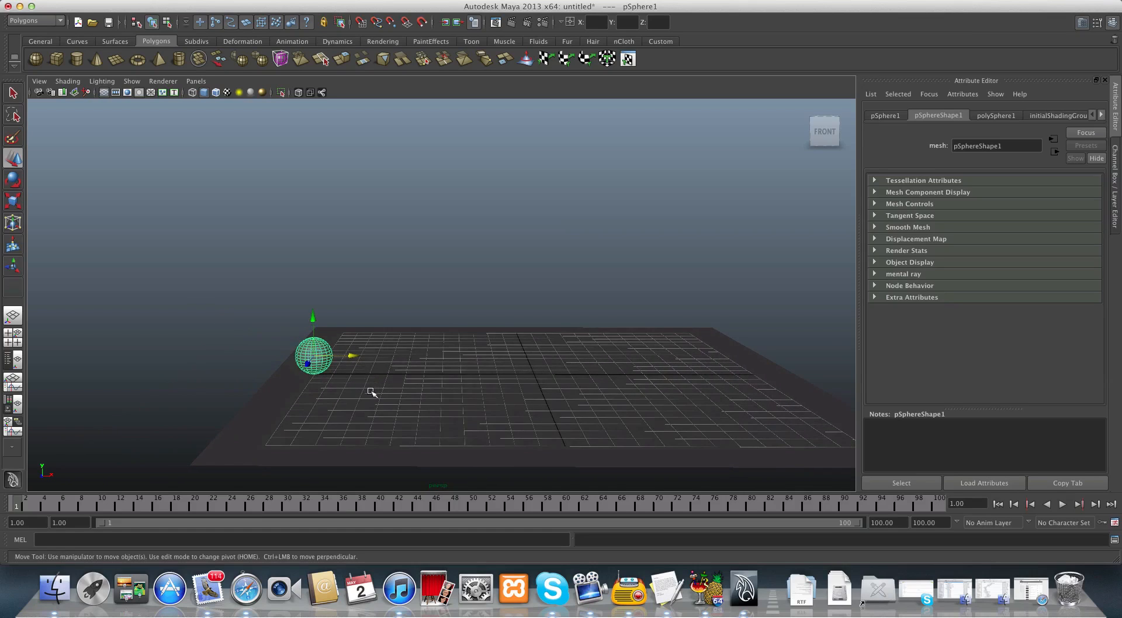
pyautogui.moveTo(353, 358); pyautogui.dragTo(345, 357)
pyautogui.keyDown('alt'); pyautogui.moveTo(346, 399); pyautogui.dragTo(355, 400, button='middle'); pyautogui.keyUp('alt')
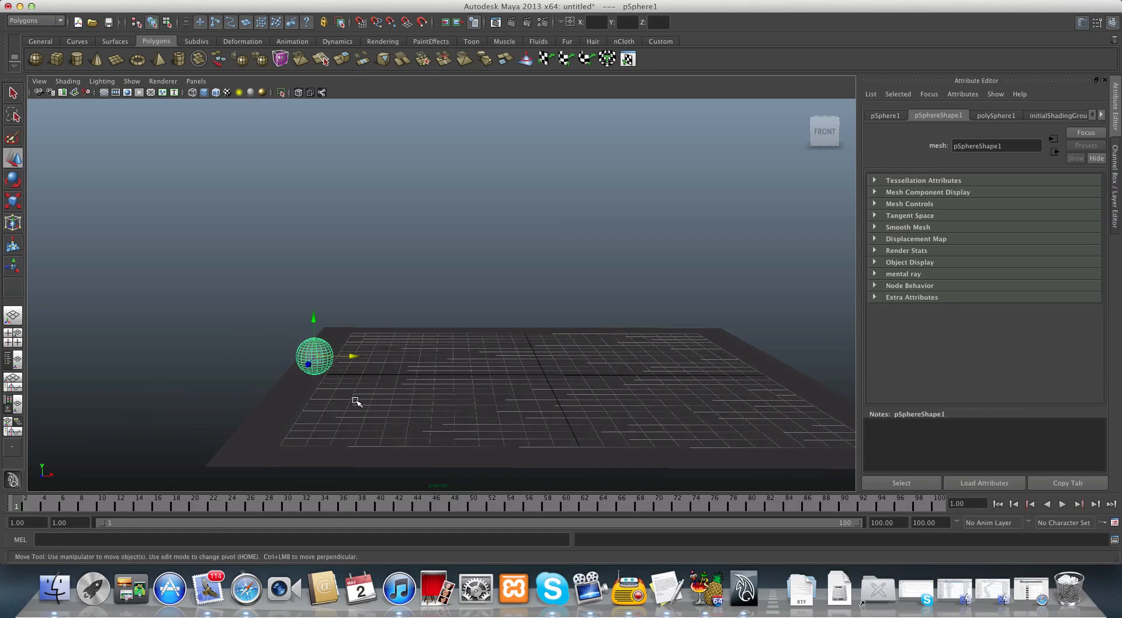
# - Raise the sphere along the Y axis to its drop height high above the plane's left edge
pyautogui.keyDown('alt'); pyautogui.moveTo(355, 399); pyautogui.dragTo(358, 397); pyautogui.keyUp('alt')
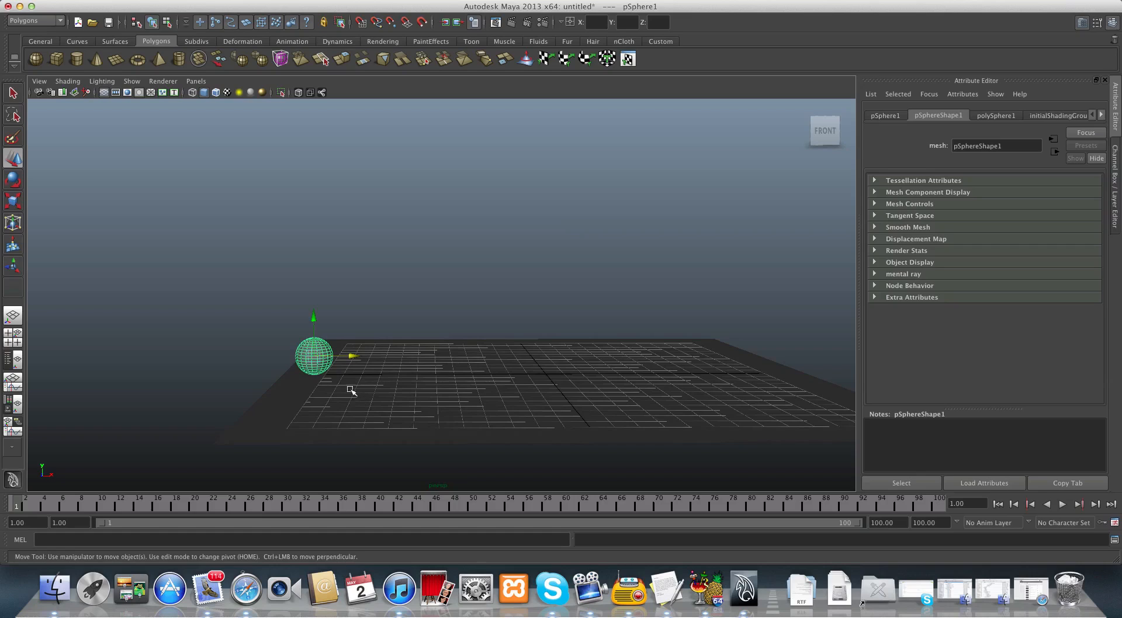
pyautogui.moveTo(314, 318); pyautogui.dragTo(315, 155)
pyautogui.keyDown('alt'); pyautogui.moveTo(357, 318); pyautogui.dragTo(358, 338, button='middle'); pyautogui.keyUp('alt')
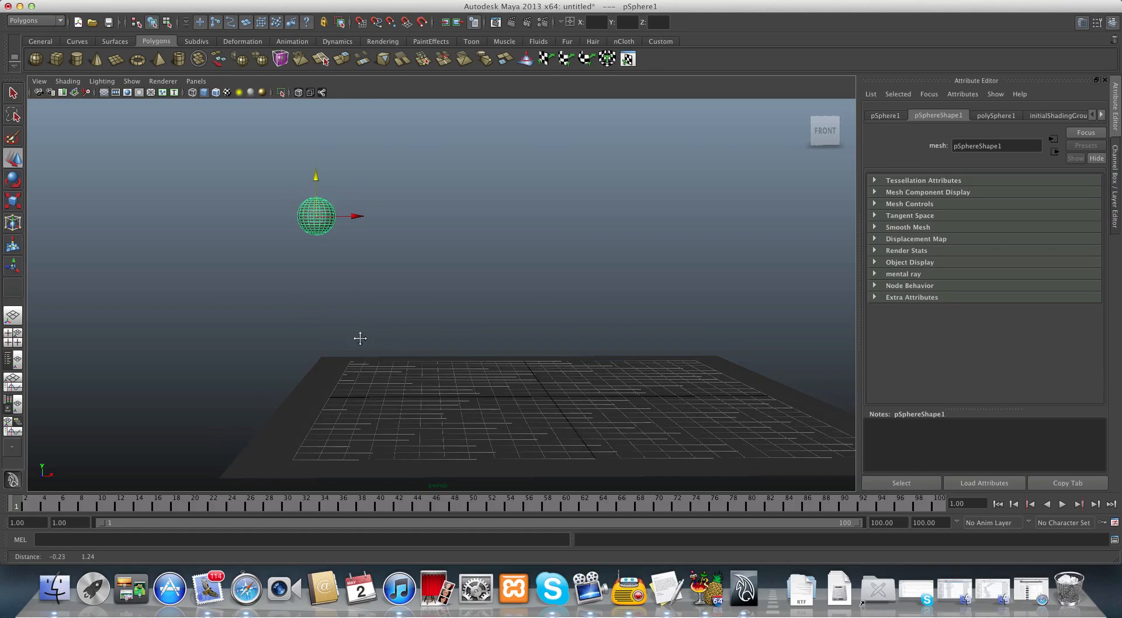
pyautogui.keyDown('alt'); pyautogui.moveTo(398, 313); pyautogui.dragTo(361, 315, button='right'); pyautogui.keyUp('alt')
pyautogui.keyDown('alt'); pyautogui.moveTo(362, 315); pyautogui.dragTo(353, 326, button='middle'); pyautogui.keyUp('alt')
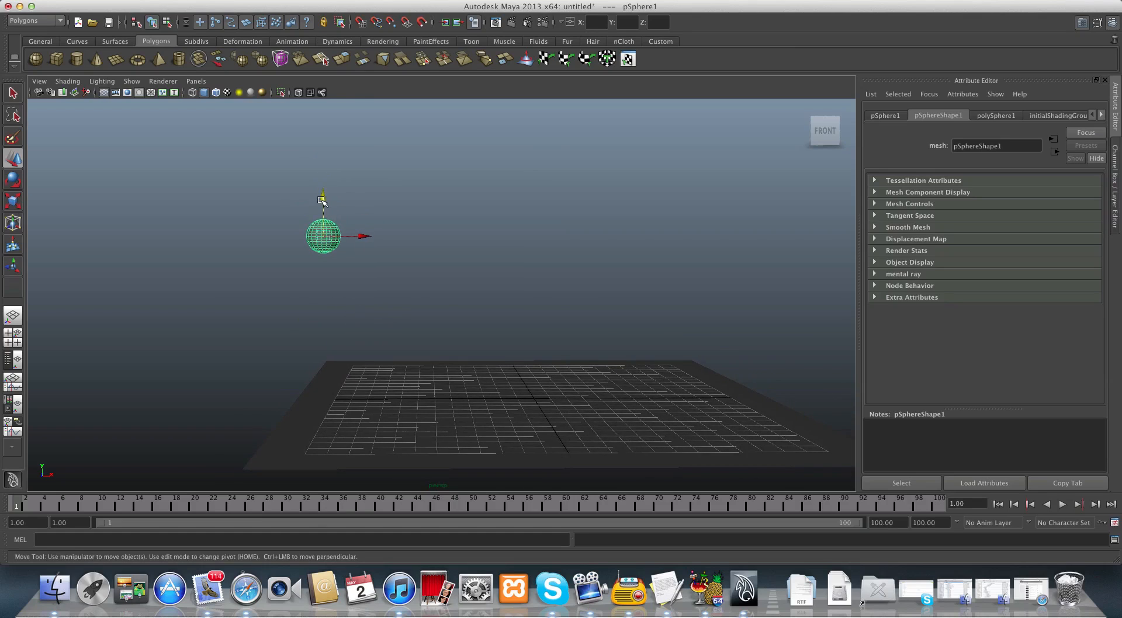
pyautogui.moveTo(323, 198); pyautogui.dragTo(323, 183)
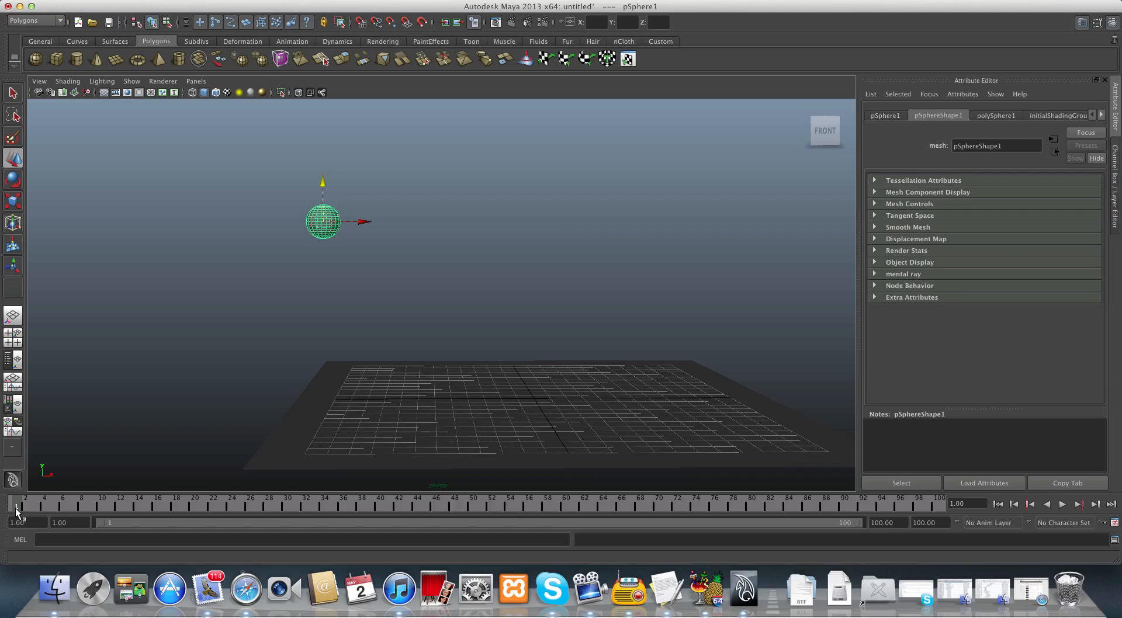
# - Set a keyframe for the raised sphere at frame 1
pyautogui.hotkey('alt', 'v')
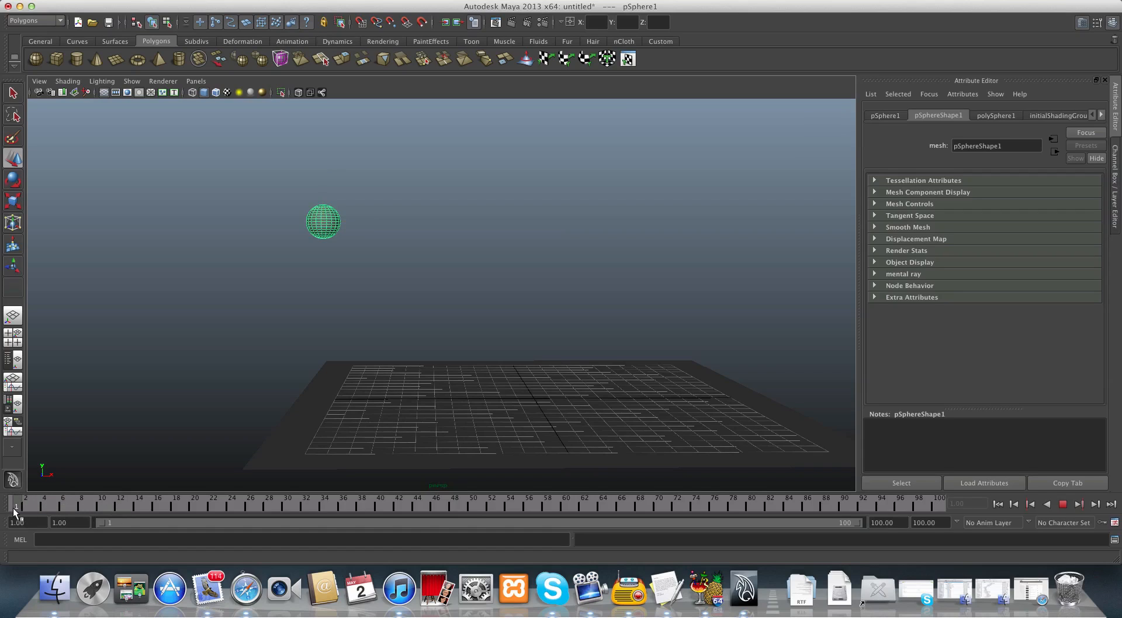
pyautogui.hotkey('alt', 'v')
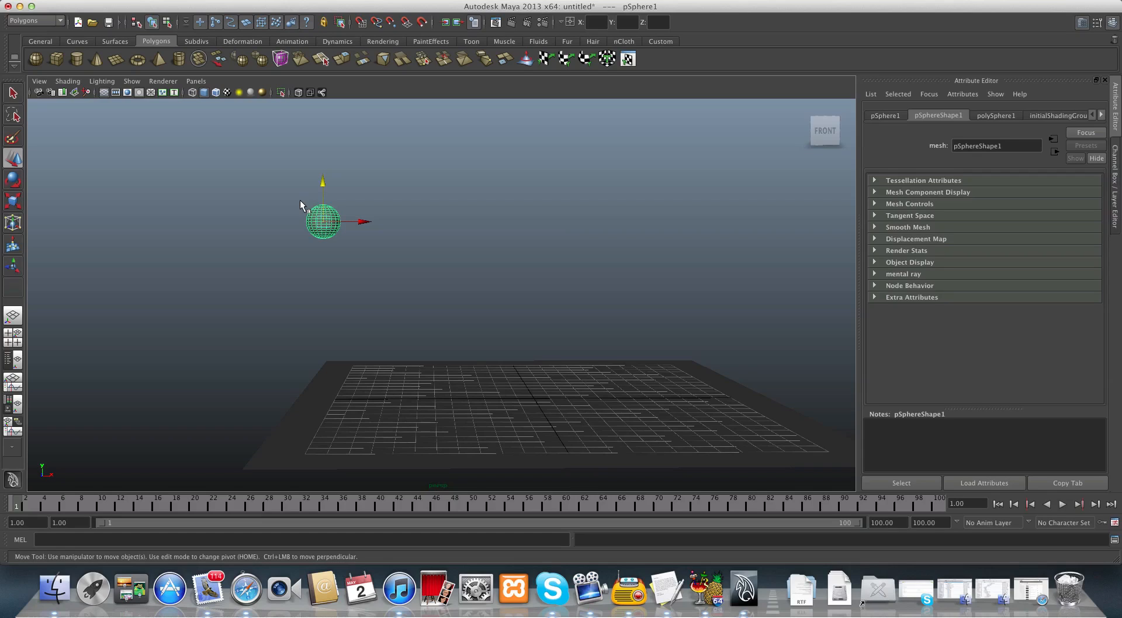
pyautogui.press('s')
# - At frame 20, lower the sphere along the Y axis until it touches the plane and set a keyframe
pyautogui.moveTo(16, 510); pyautogui.dragTo(198, 506)
pyautogui.moveTo(195, 509); pyautogui.dragTo(62, 506)
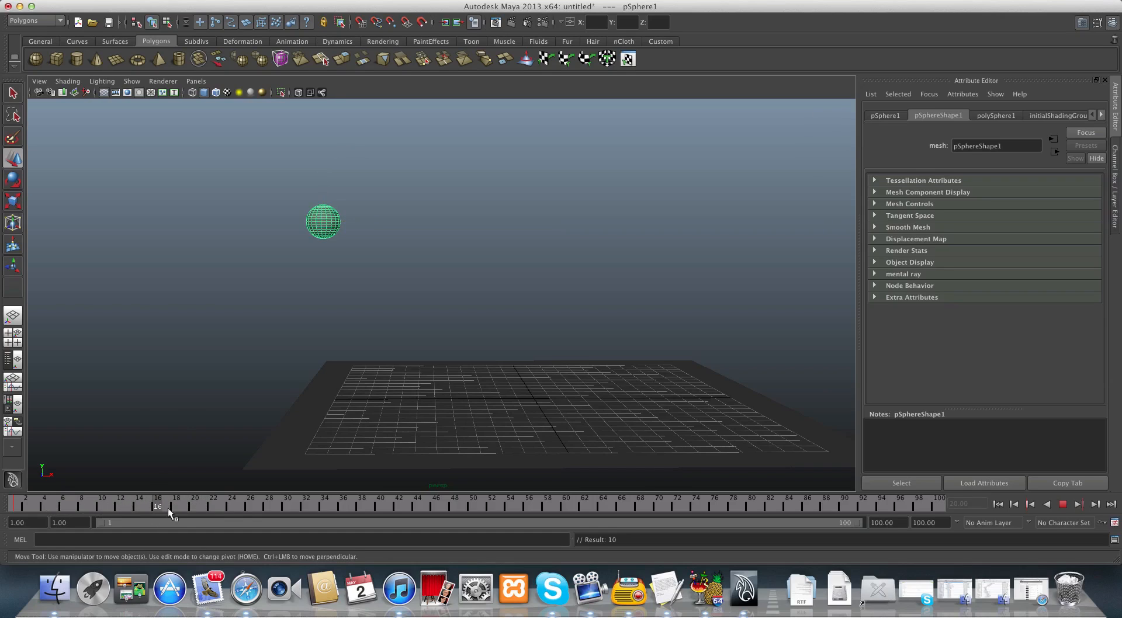
pyautogui.moveTo(190, 508); pyautogui.dragTo(193, 534)
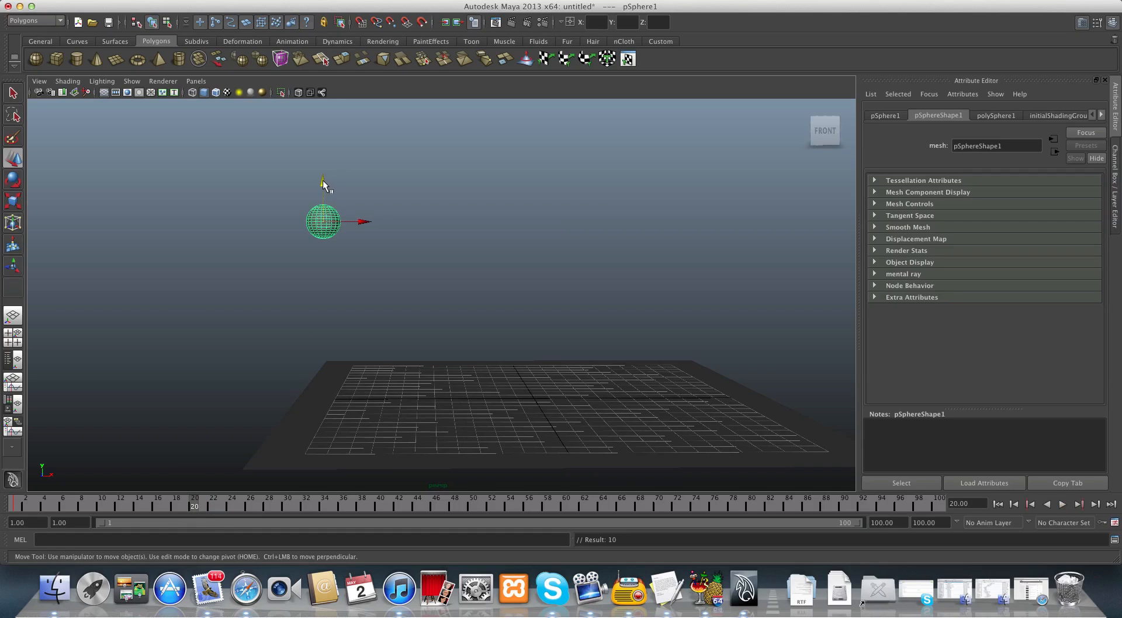
pyautogui.moveTo(323, 180); pyautogui.dragTo(324, 341)
pyautogui.keyDown('alt'); pyautogui.moveTo(353, 400); pyautogui.dragTo(362, 390); pyautogui.keyUp('alt')
pyautogui.keyDown('alt'); pyautogui.moveTo(291, 380); pyautogui.dragTo(371, 389, button='right'); pyautogui.keyUp('alt')
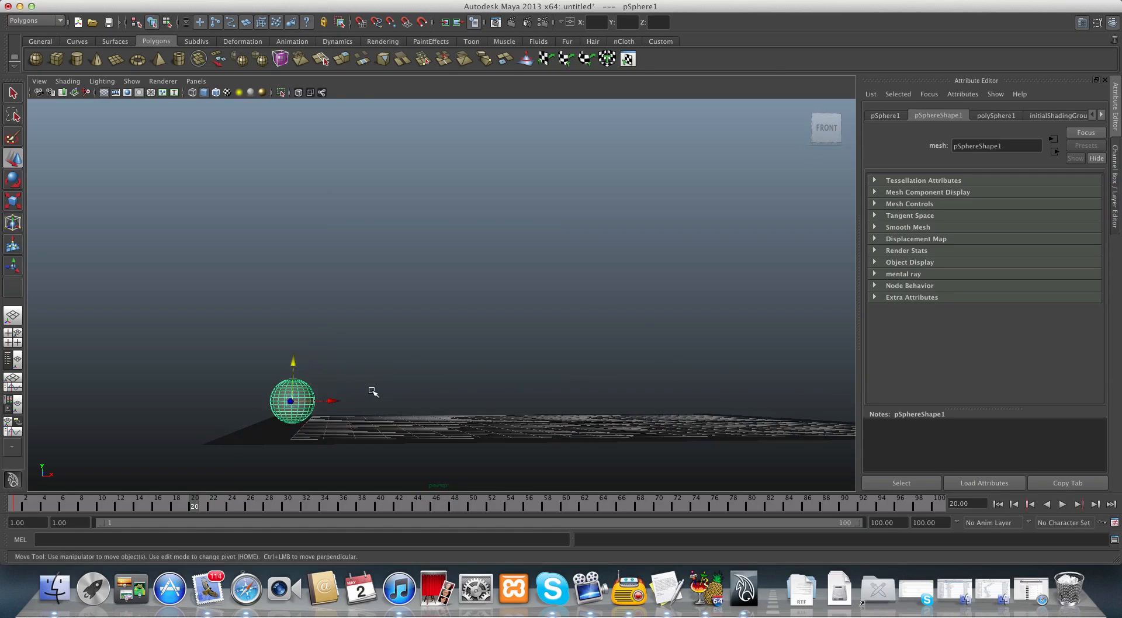
pyautogui.keyDown('alt'); pyautogui.moveTo(371, 389); pyautogui.dragTo(408, 372, button='middle'); pyautogui.keyUp('alt')
pyautogui.keyDown('alt'); pyautogui.moveTo(329, 386); pyautogui.dragTo(410, 389, button='right'); pyautogui.keyUp('alt')
pyautogui.keyDown('alt'); pyautogui.moveTo(411, 389); pyautogui.dragTo(423, 360, button='middle'); pyautogui.keyUp('alt')
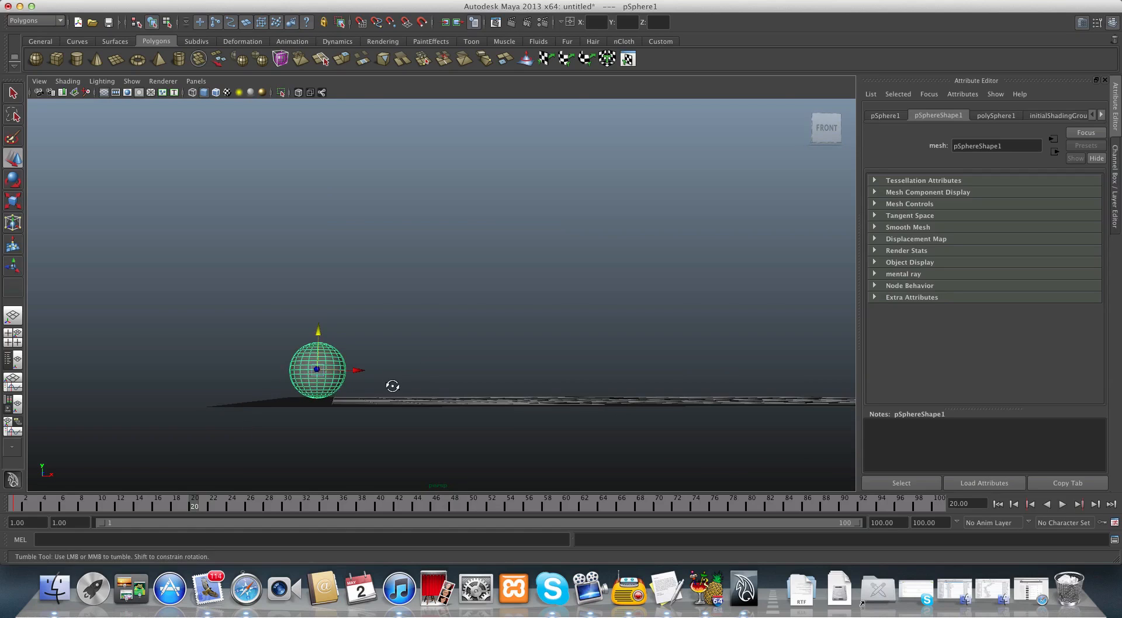
pyautogui.keyDown('alt'); pyautogui.moveTo(393, 386); pyautogui.dragTo(391, 391); pyautogui.keyUp('alt')
pyautogui.keyDown('alt'); pyautogui.moveTo(391, 391); pyautogui.dragTo(301, 391, button='right'); pyautogui.keyUp('alt')
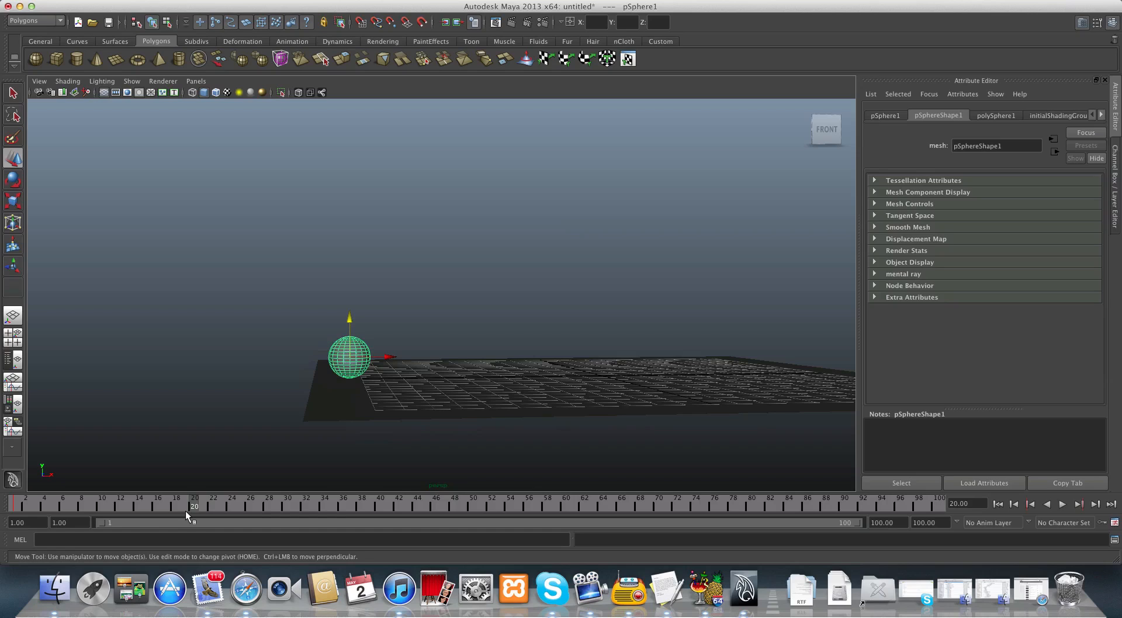
pyautogui.keyDown('alt'); pyautogui.moveTo(483, 453); pyautogui.dragTo(278, 466); pyautogui.keyUp('alt')
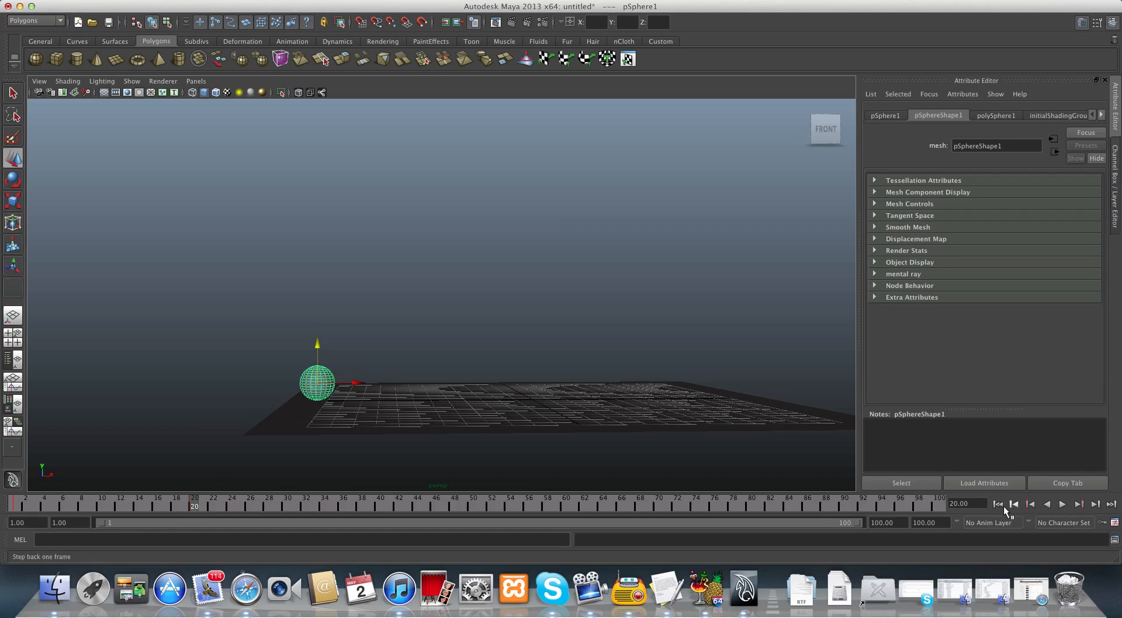
# - Play the animation from frame 1 to check the sphere's fall onto the plane
pyautogui.click(1001, 505)
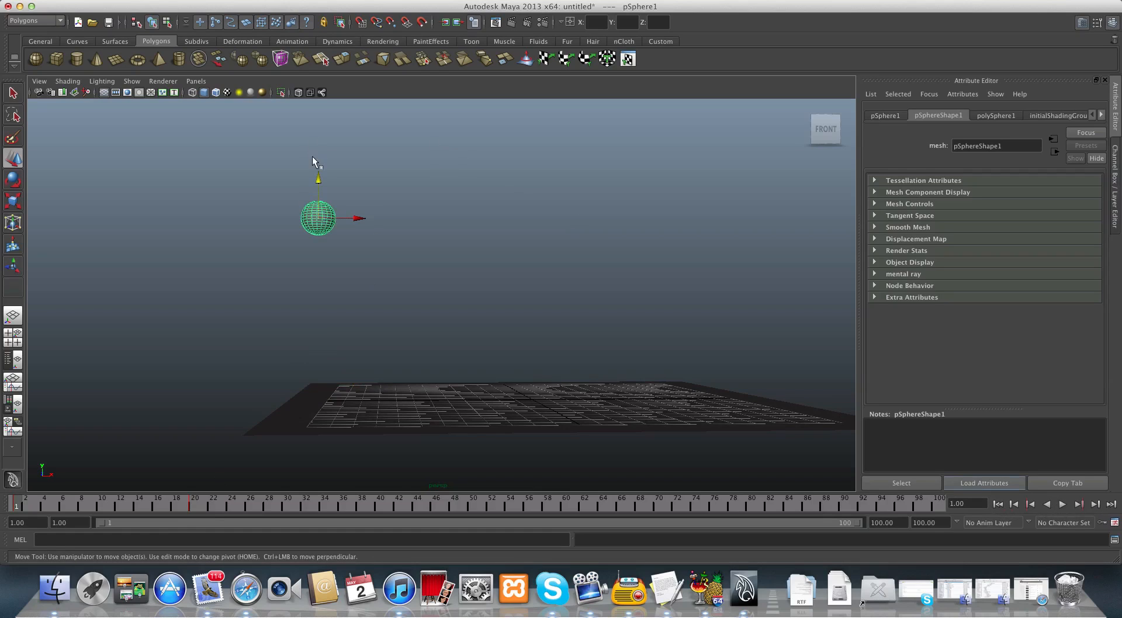
pyautogui.click(1061, 504)
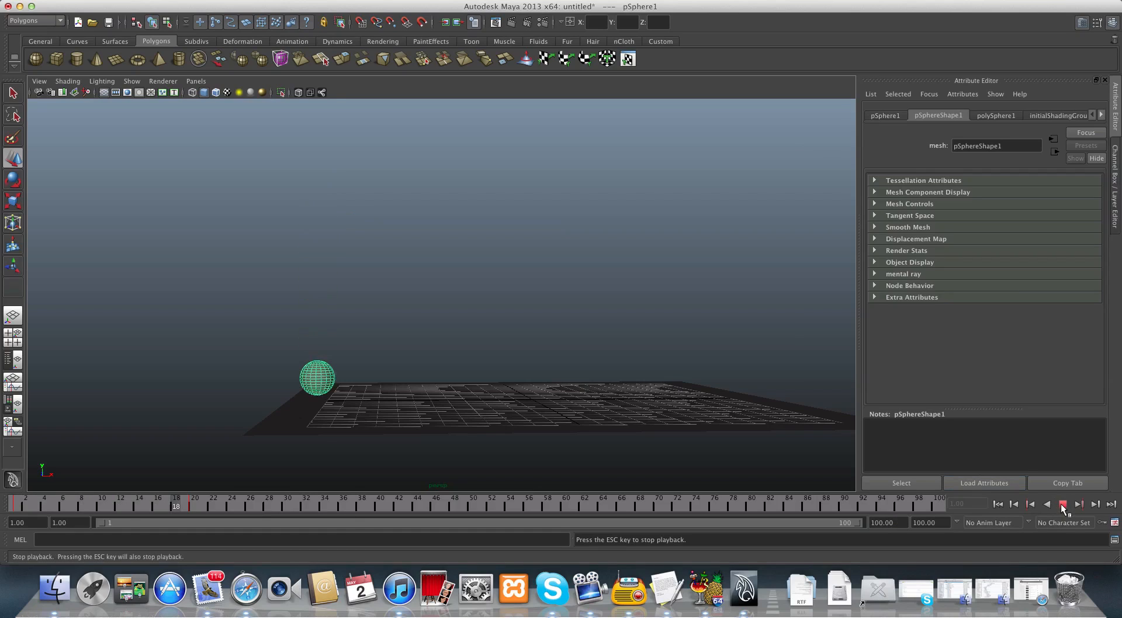
pyautogui.click(1061, 504)
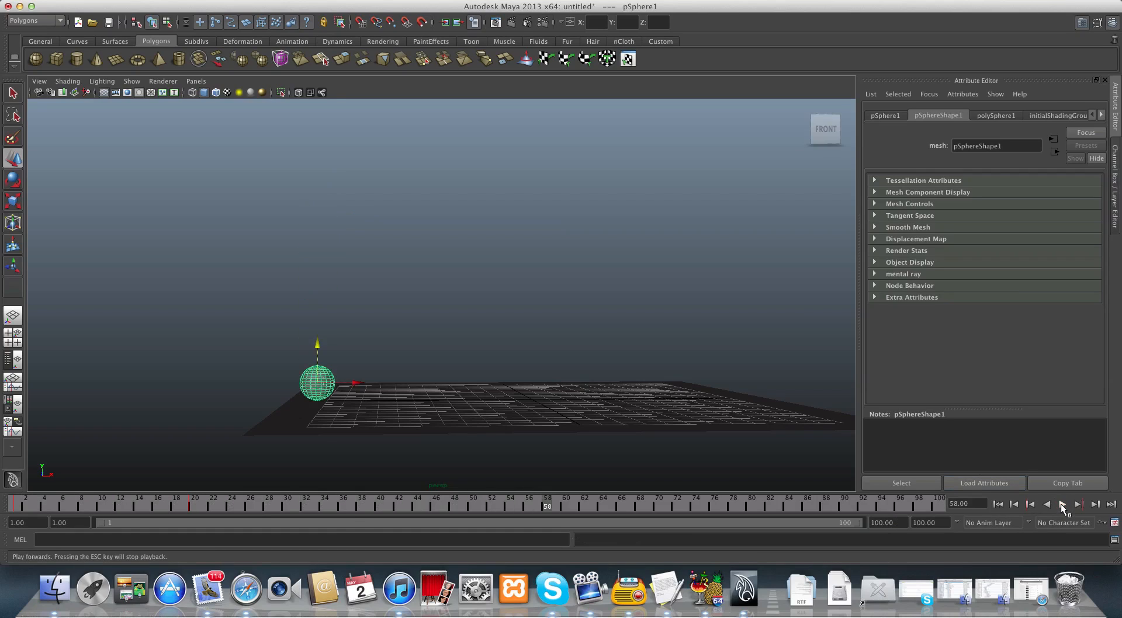
# - At frame 20, rotate the sphere about -120 degrees around the Z axis and set a keyframe
pyautogui.moveTo(546, 507); pyautogui.dragTo(419, 510)
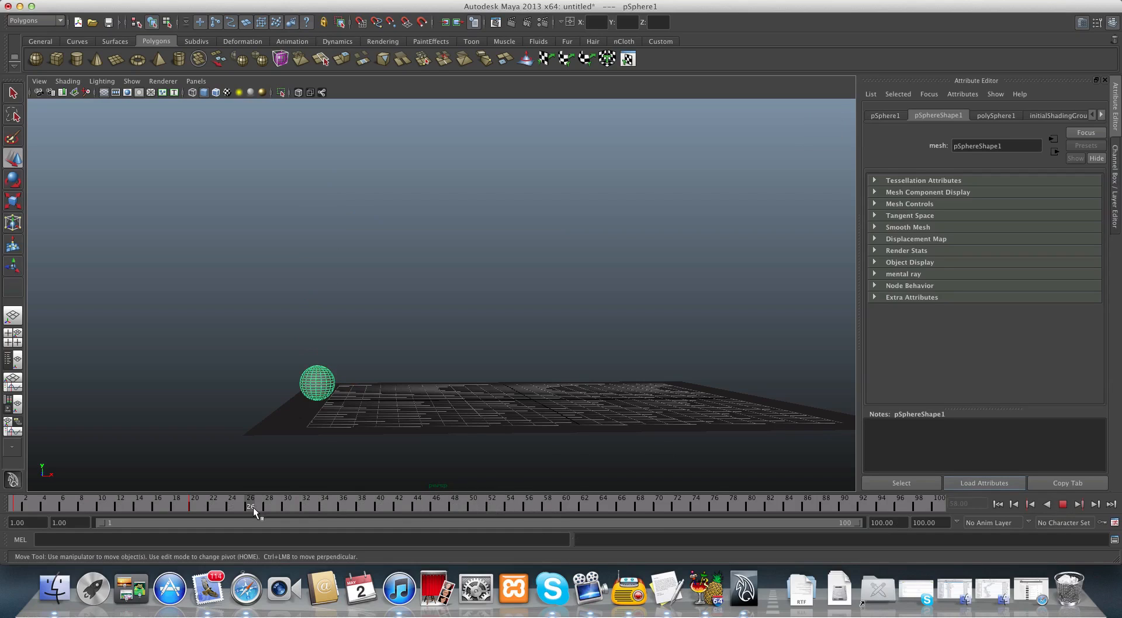
pyautogui.moveTo(201, 512); pyautogui.dragTo(193, 511)
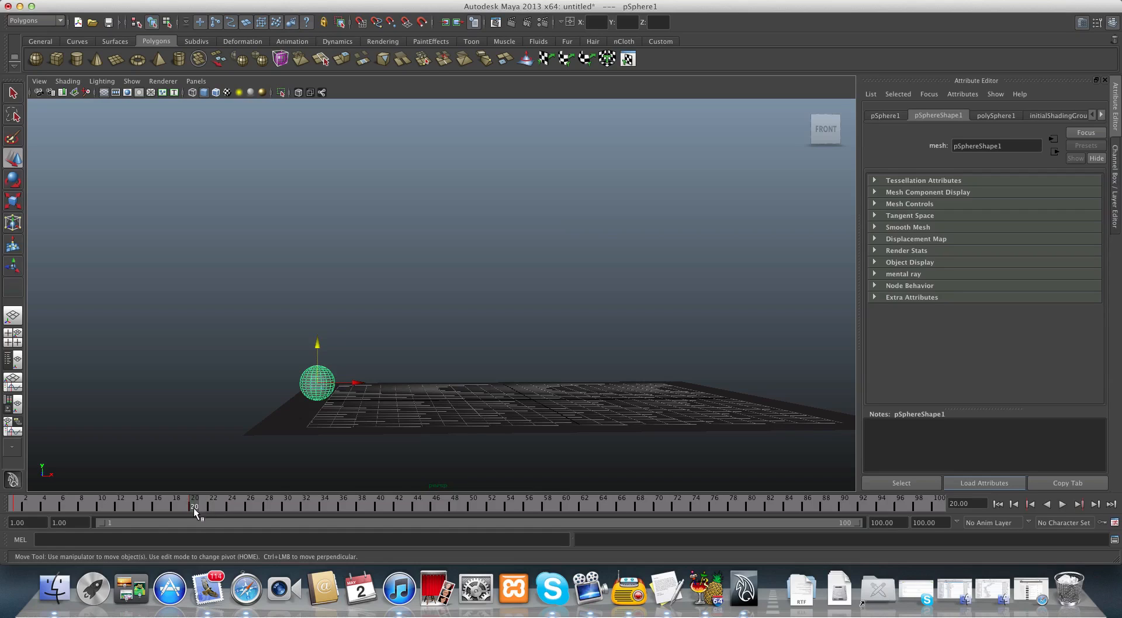
pyautogui.click(9, 182)
pyautogui.moveTo(339, 335); pyautogui.dragTo(342, 422)
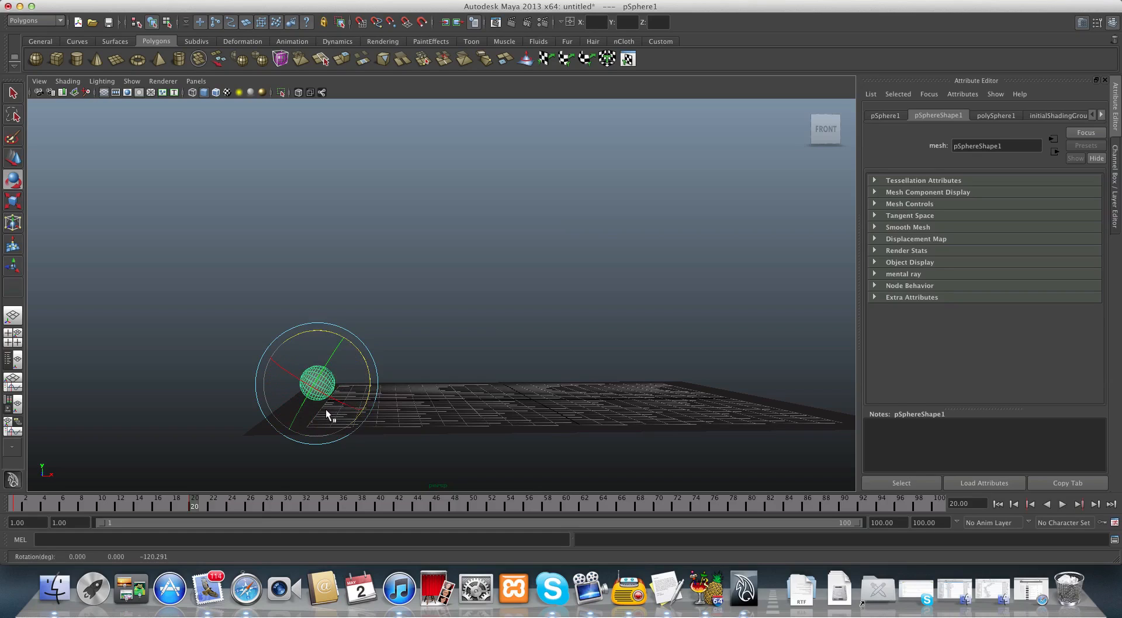
pyautogui.press('s')
# - Play the animation twice from frame 1 to check the sphere spinning as it falls
pyautogui.click(1000, 506)
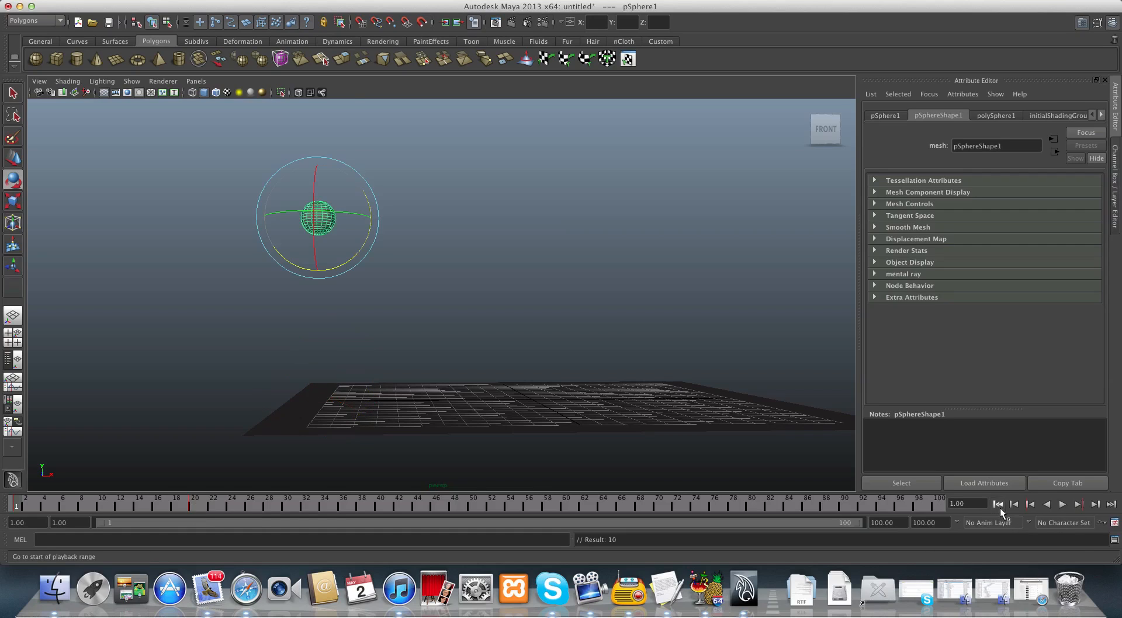
pyautogui.click(1062, 504)
pyautogui.click(1063, 505)
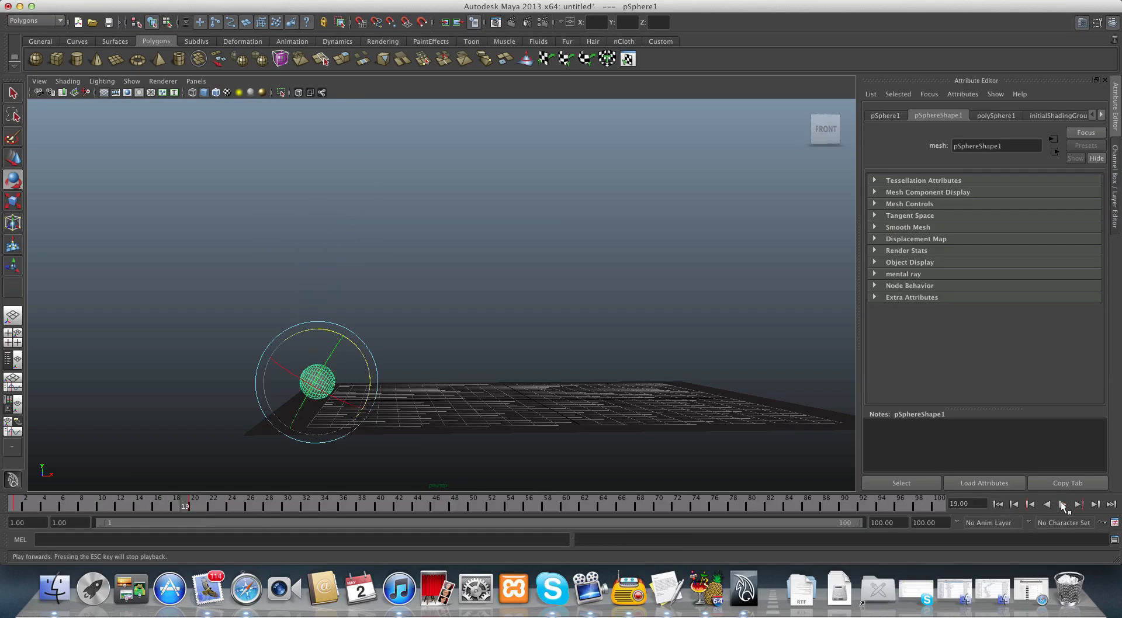
pyautogui.click(998, 505)
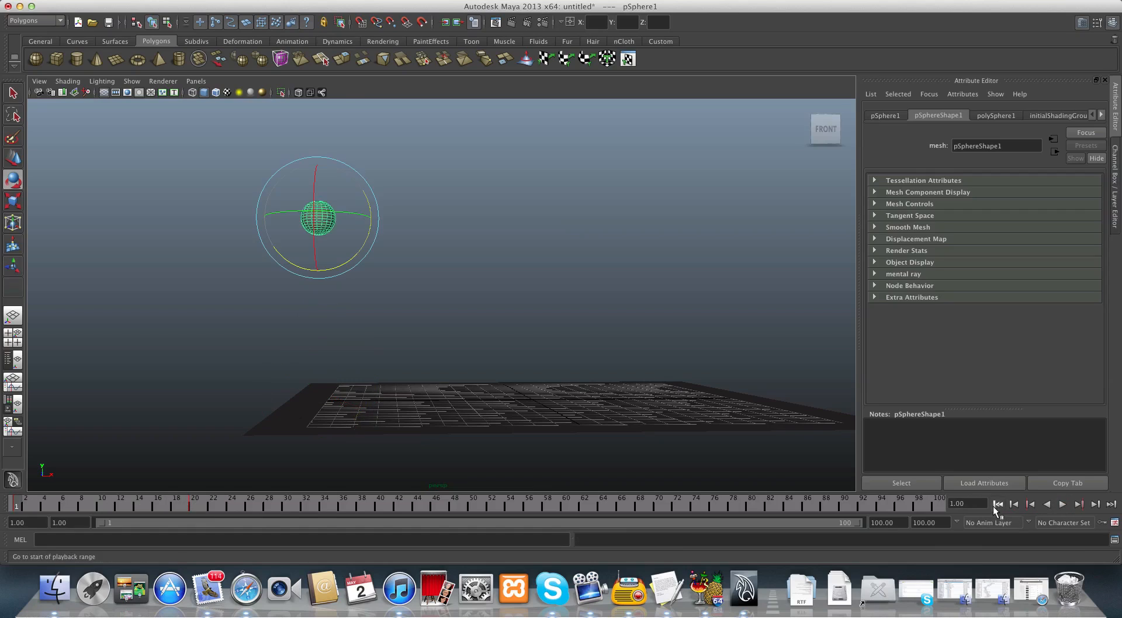
pyautogui.click(1062, 505)
pyautogui.click(1062, 504)
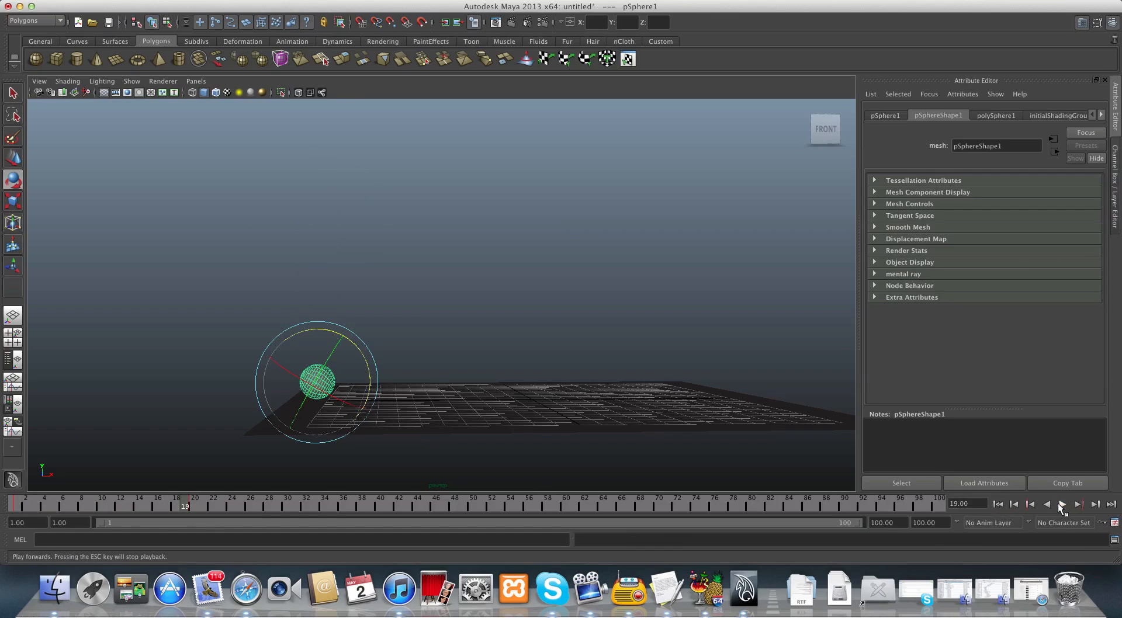
# - Move the current time to frame 45 and frame the sphere closely in the view
pyautogui.keyDown('alt'); pyautogui.moveTo(282, 481); pyautogui.dragTo(293, 473); pyautogui.keyUp('alt')
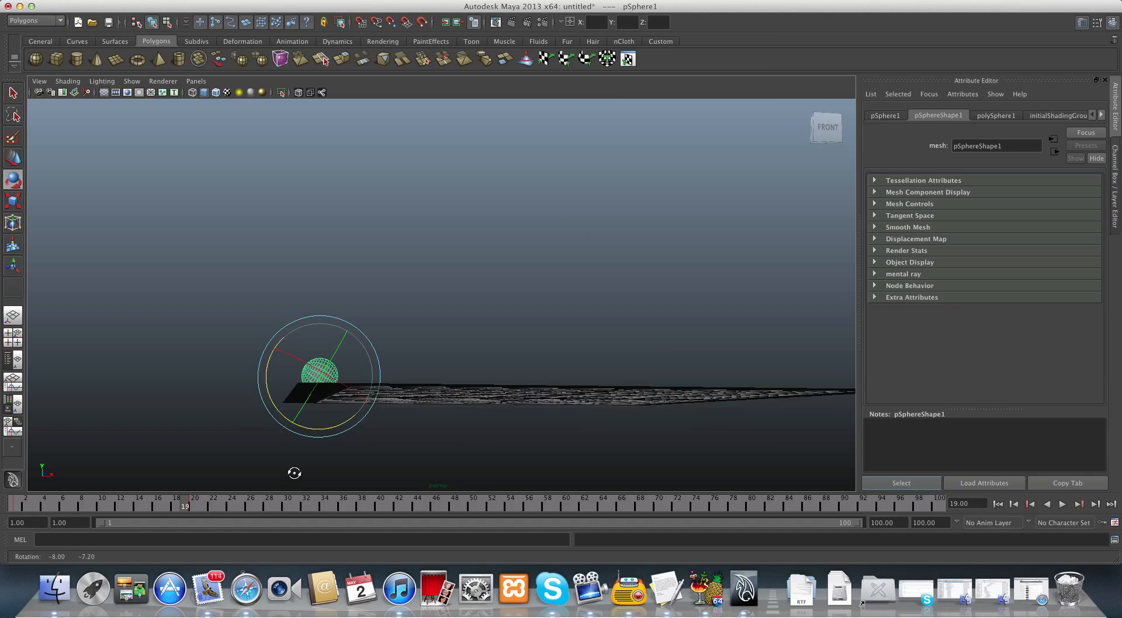
pyautogui.keyDown('alt'); pyautogui.moveTo(294, 473); pyautogui.dragTo(422, 494, button='right'); pyautogui.keyUp('alt')
pyautogui.click(426, 502)
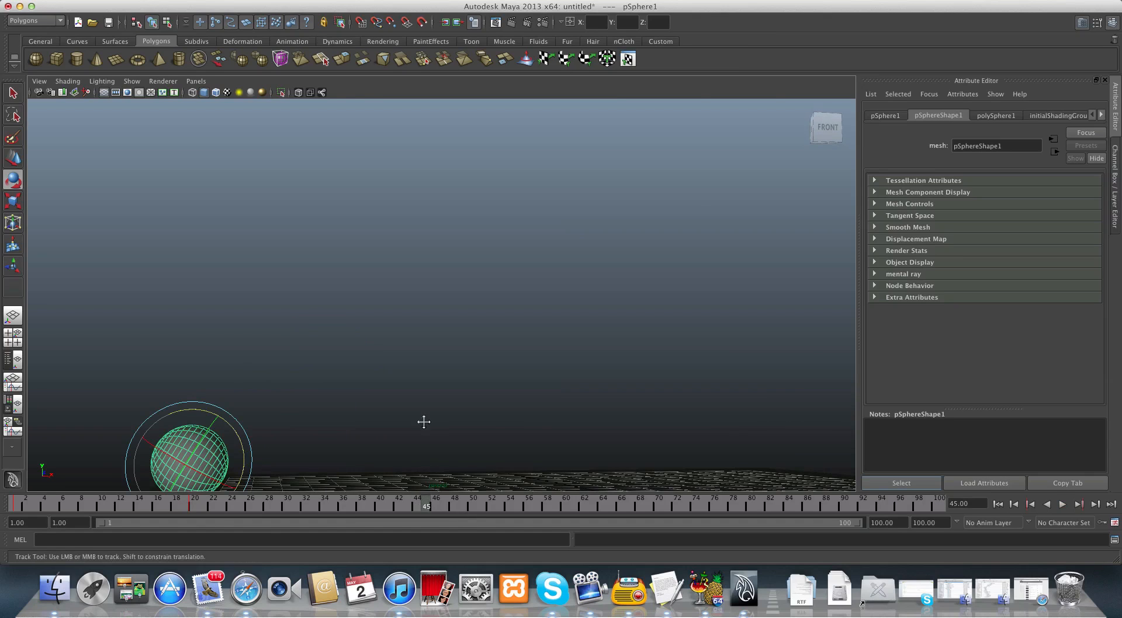